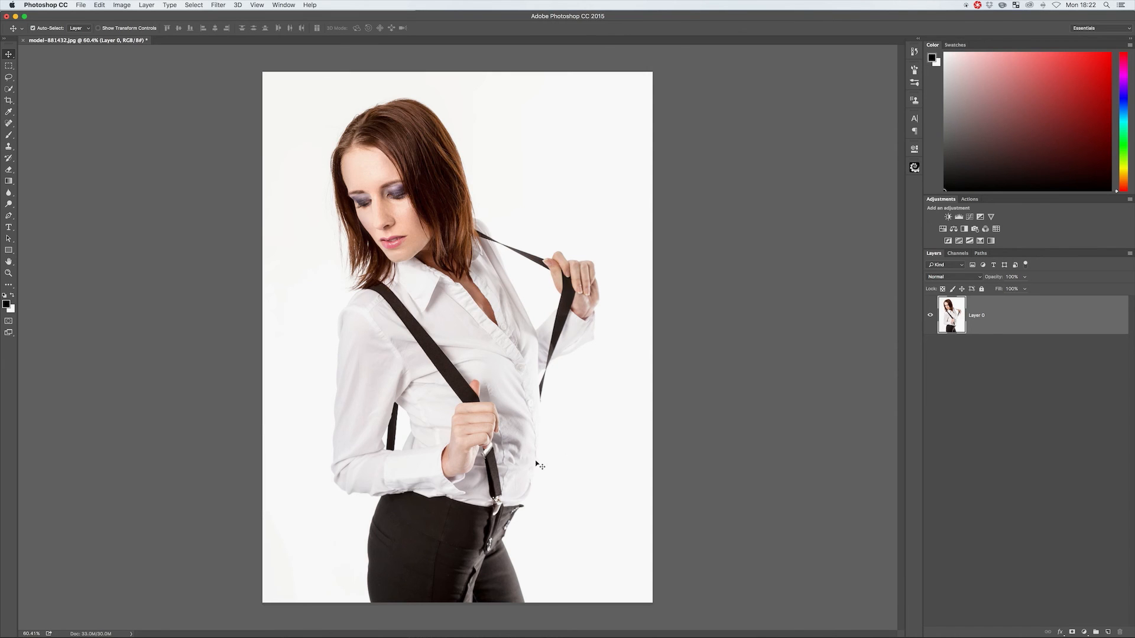
pyautogui.press('z')
pyautogui.moveTo(538, 462); pyautogui.dragTo(563, 459)
pyautogui.press('z')
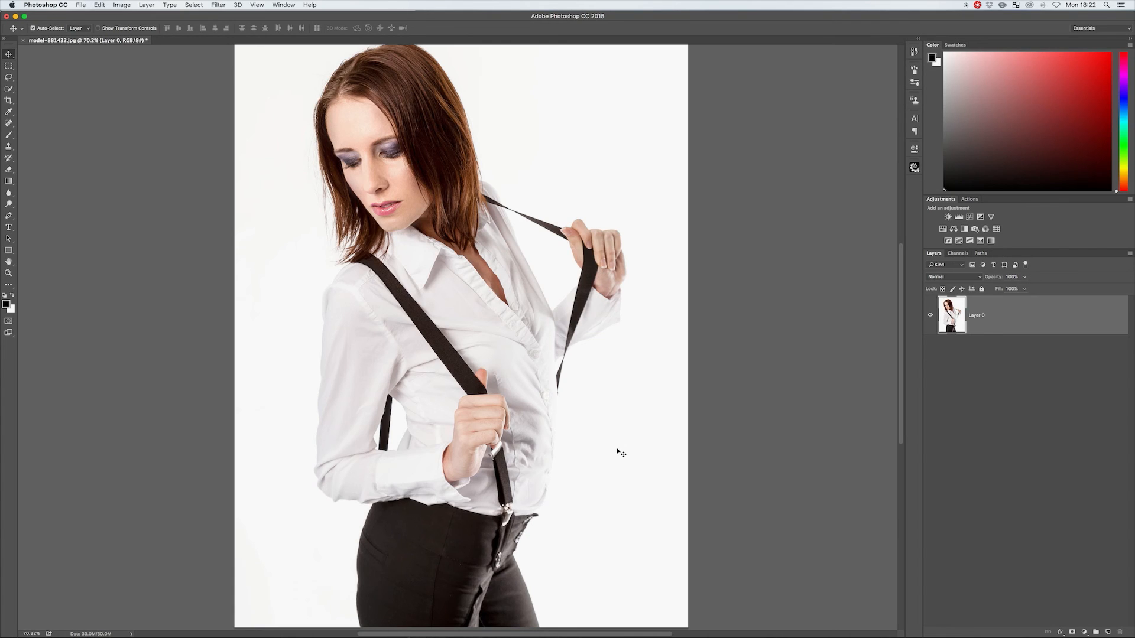
pyautogui.press('super+0')
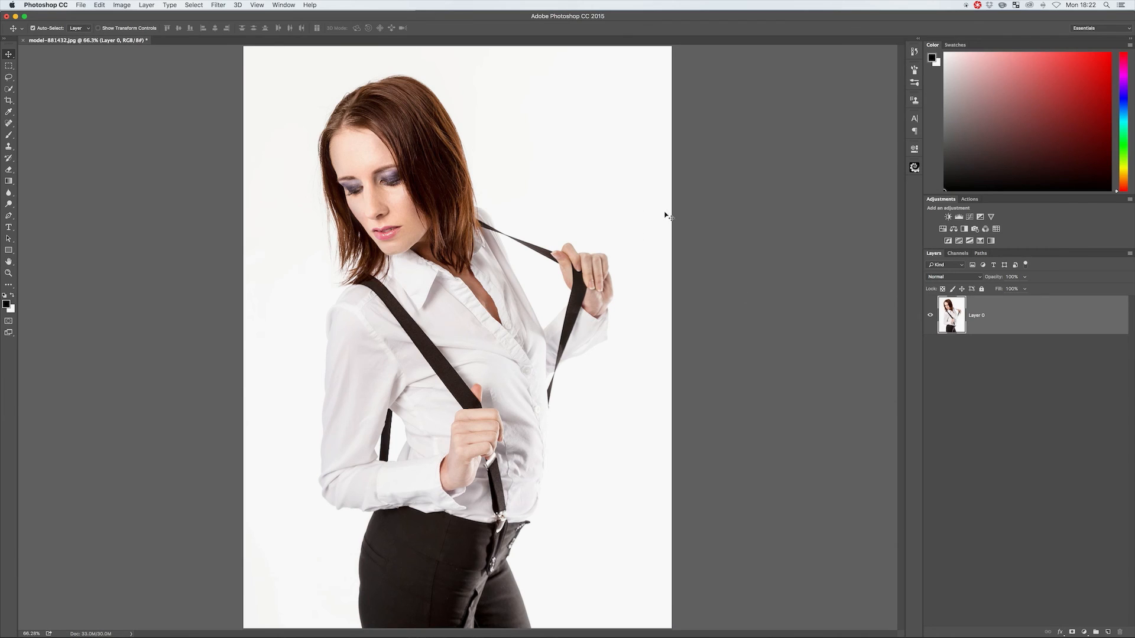
# - Try to select the plain white background in front of the model with Quick Selection, and clear that selection
pyautogui.press('w')
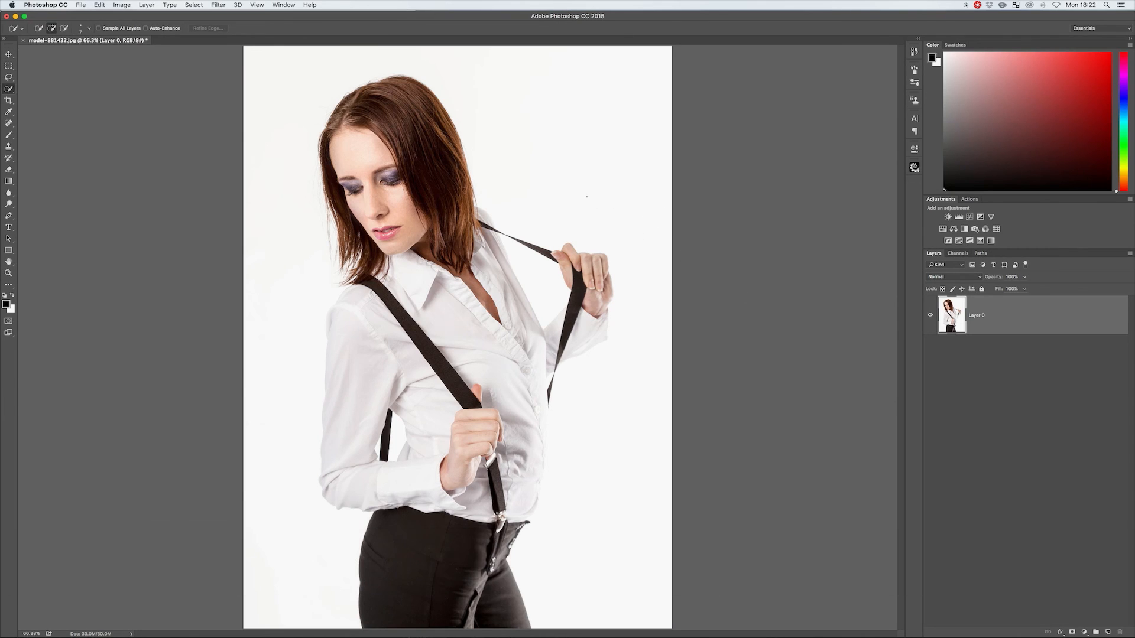
pyautogui.moveTo(586, 196)
pyautogui.mouseDown()
pyautogui.moveTo(613, 211)
pyautogui.moveTo(644, 286)
pyautogui.moveTo(636, 380)
pyautogui.moveTo(606, 408)
pyautogui.moveTo(597, 463)
pyautogui.moveTo(588, 462)
pyautogui.mouseUp()
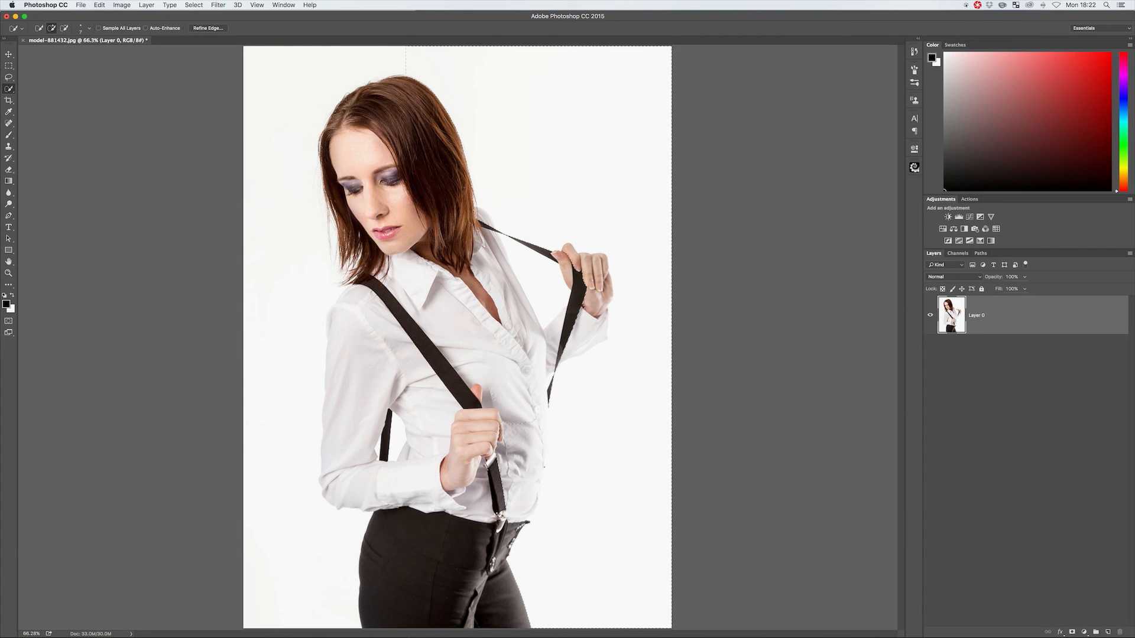
pyautogui.press('z')
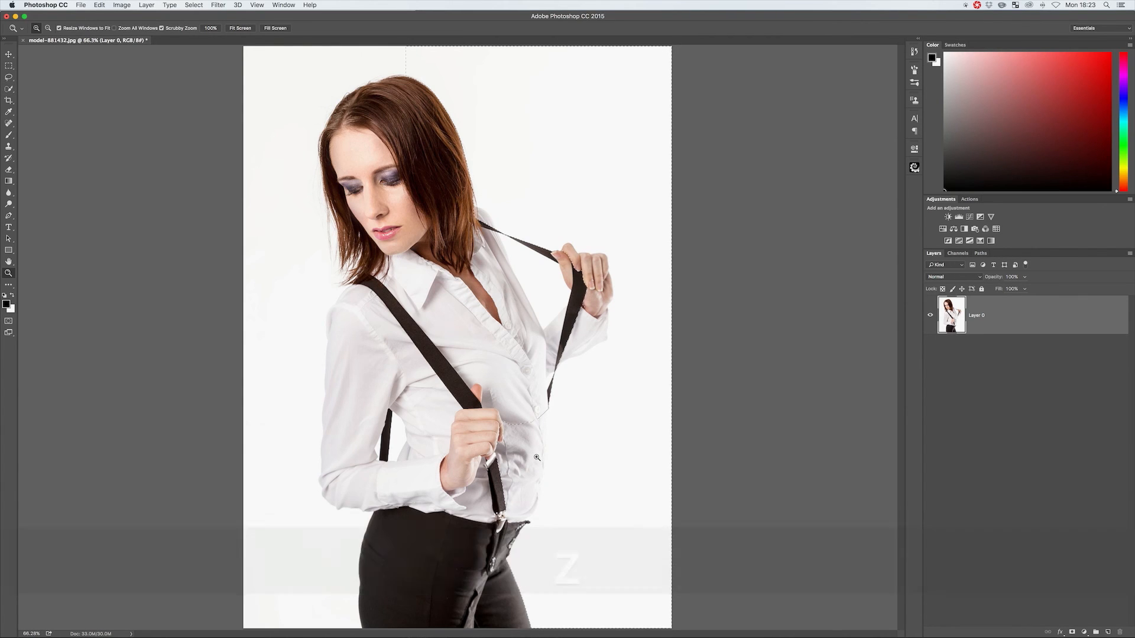
pyautogui.moveTo(537, 458)
pyautogui.mouseDown()
pyautogui.moveTo(532, 386)
pyautogui.moveTo(500, 580)
pyautogui.moveTo(495, 369)
pyautogui.moveTo(492, 414)
pyautogui.moveTo(540, 395)
pyautogui.moveTo(546, 408)
pyautogui.moveTo(538, 487)
pyautogui.mouseUp()
pyautogui.press('w')
pyautogui.press('alt')
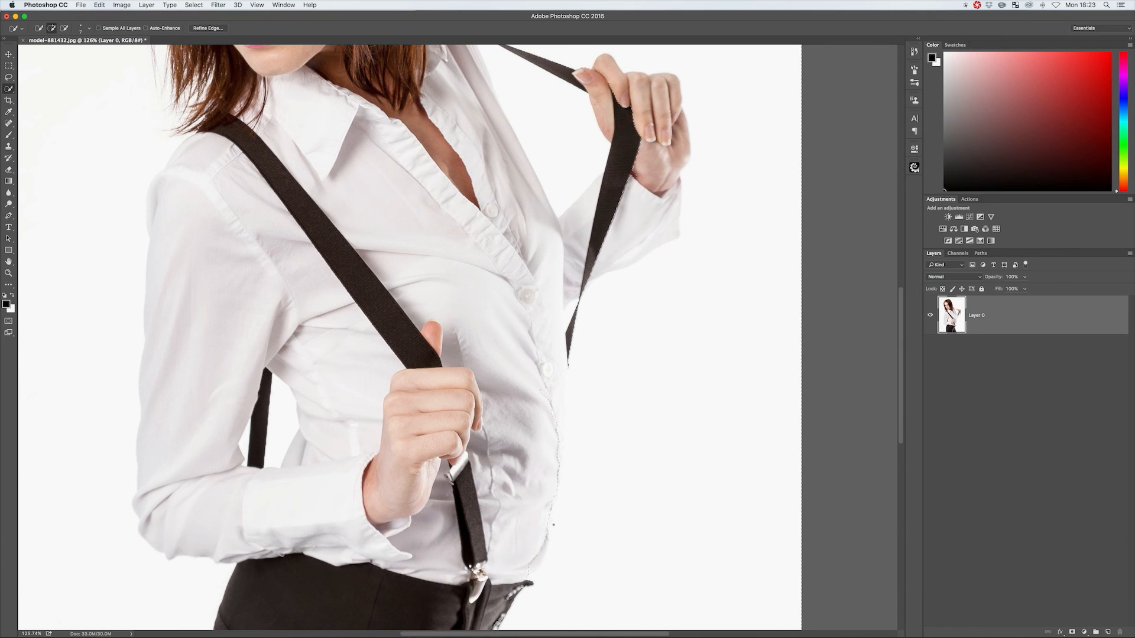
pyautogui.press('super+d')
pyautogui.press('super+minus')
pyautogui.press('super+minus')
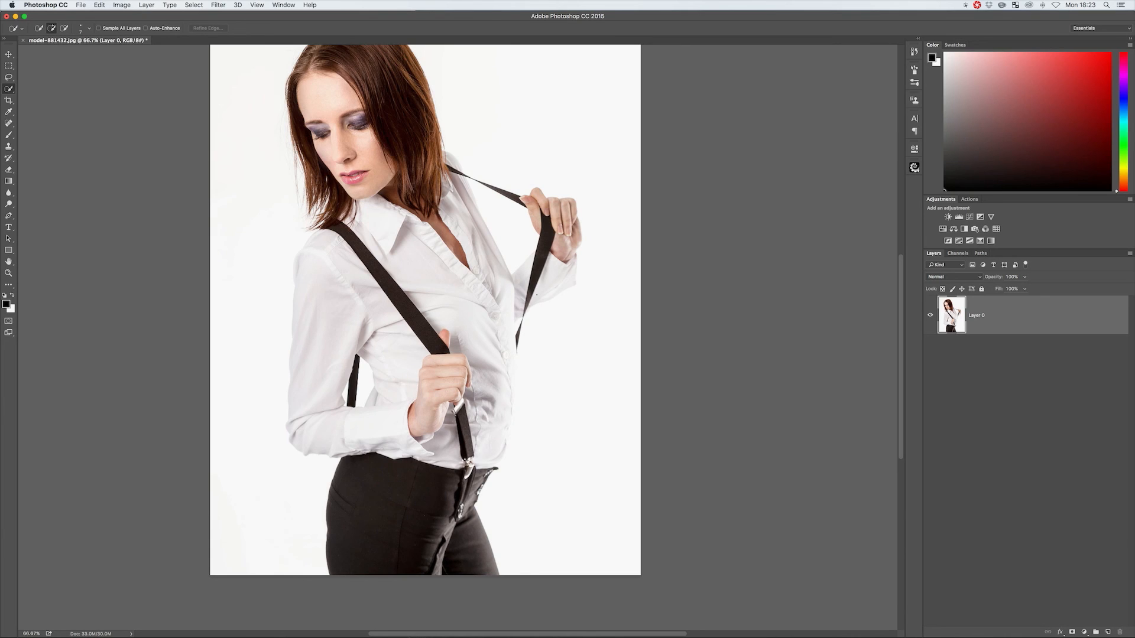
# - Duplicate Layer 0 as a temporary working copy
pyautogui.press('space')
pyautogui.moveTo(477, 290); pyautogui.dragTo(490, 314)
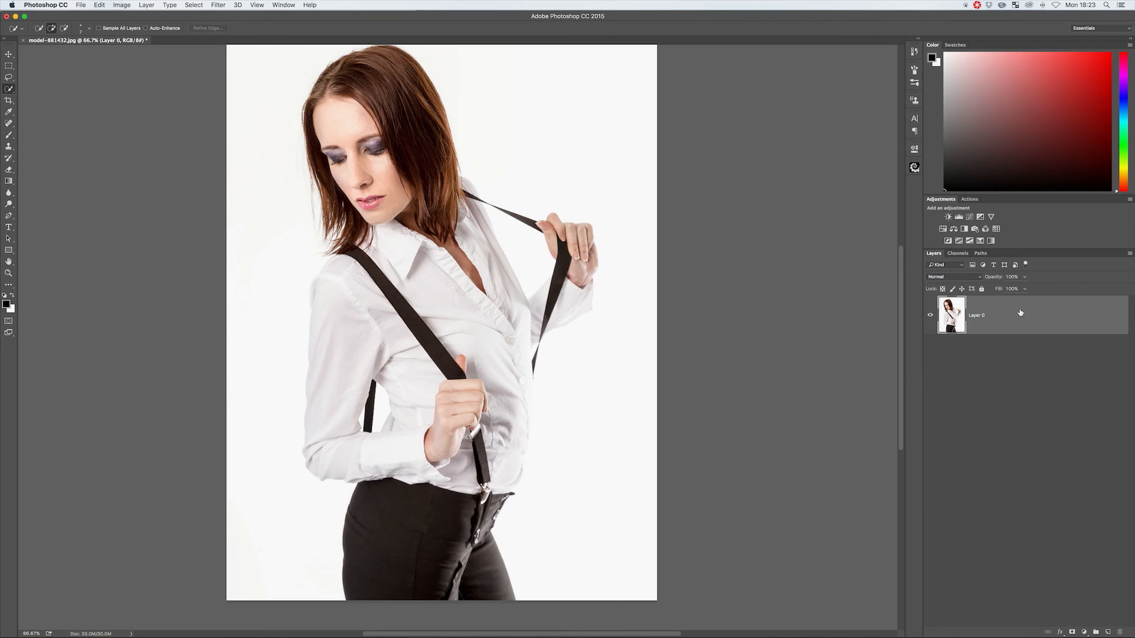
pyautogui.press('super')
pyautogui.press('super+j')
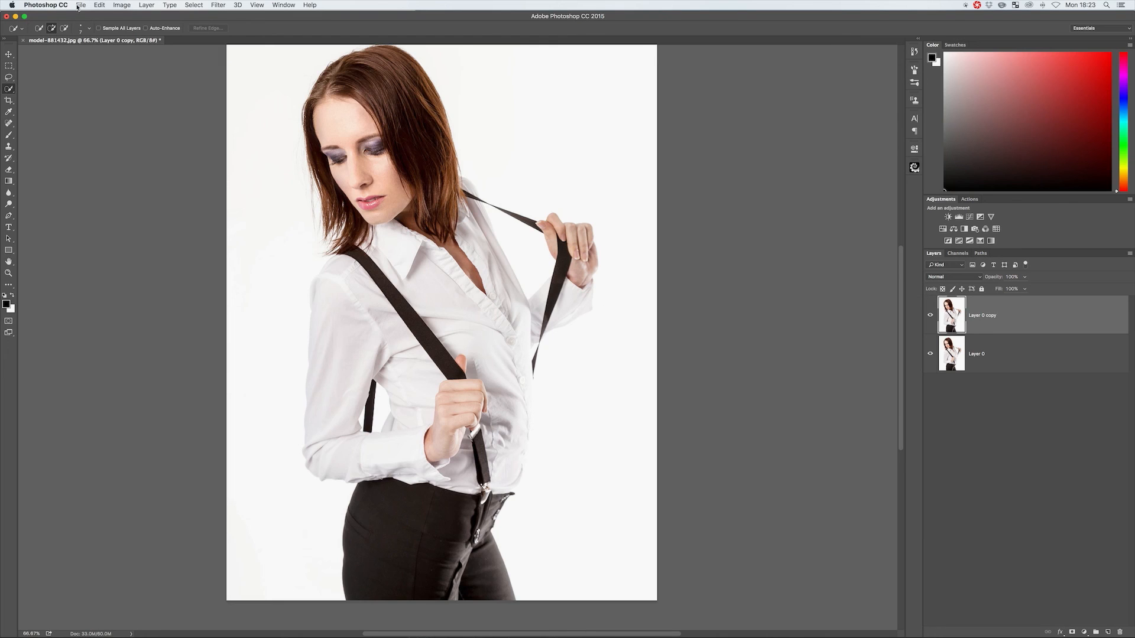
# - Apply Levels to the copy with the shadow input at 253, turning the model into a near-black silhouette
pyautogui.click(121, 5)
pyautogui.moveTo(142, 29)
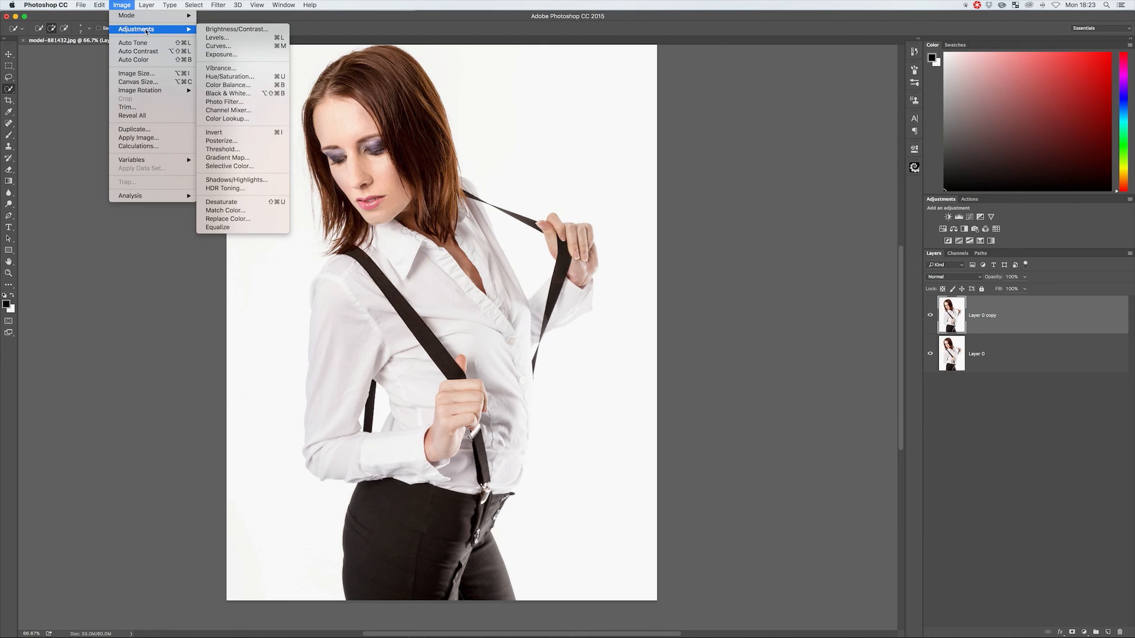
pyautogui.click(260, 38)
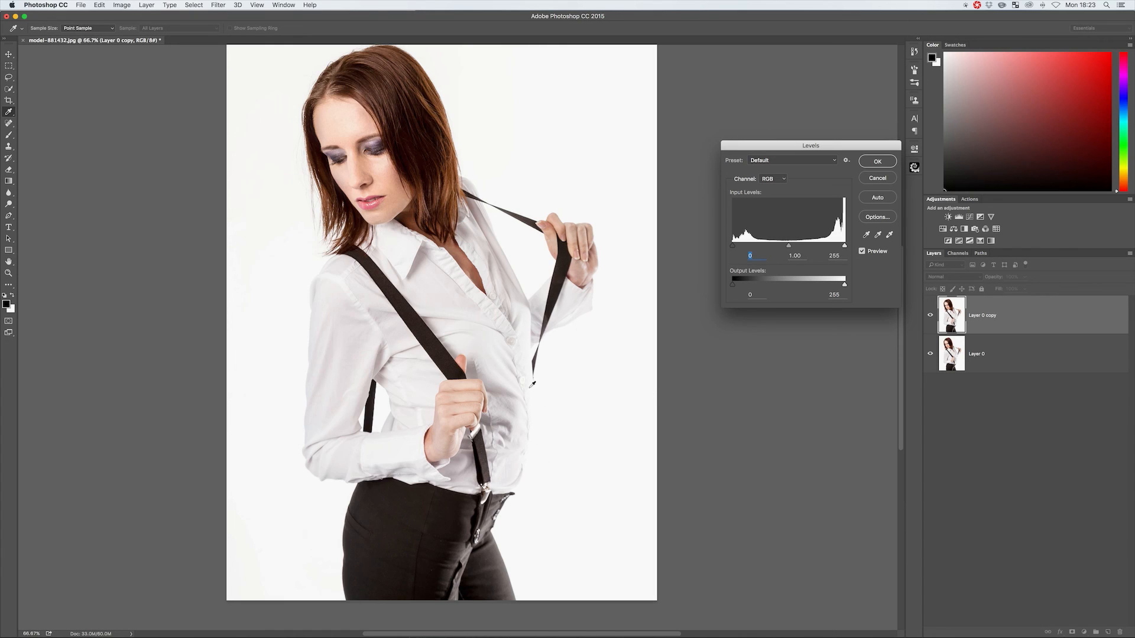
pyautogui.moveTo(732, 246); pyautogui.dragTo(826, 247)
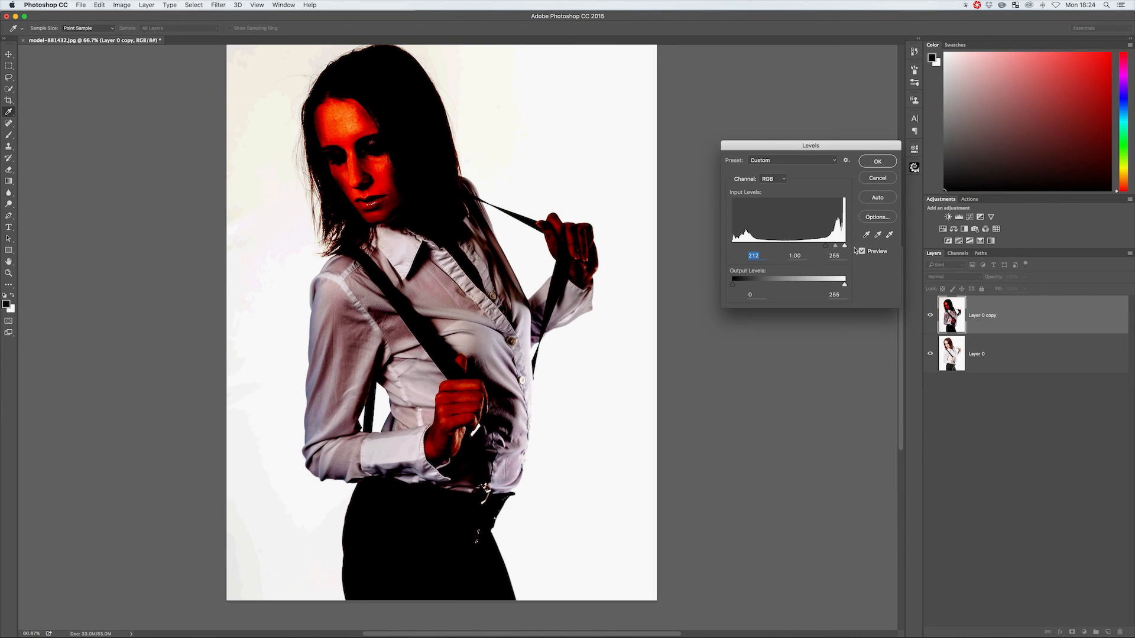
pyautogui.moveTo(825, 247); pyautogui.dragTo(848, 248)
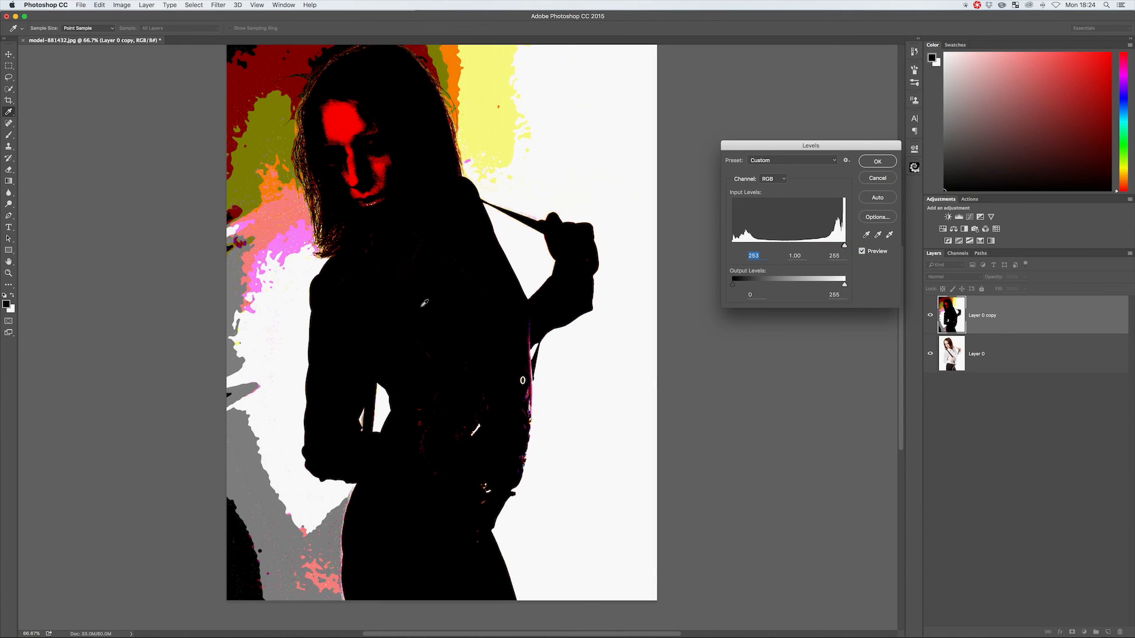
pyautogui.click(879, 161)
# - Select the white background in front of the silhouette with the Quick Selection tool, following the arm and torso
pyautogui.press('w')
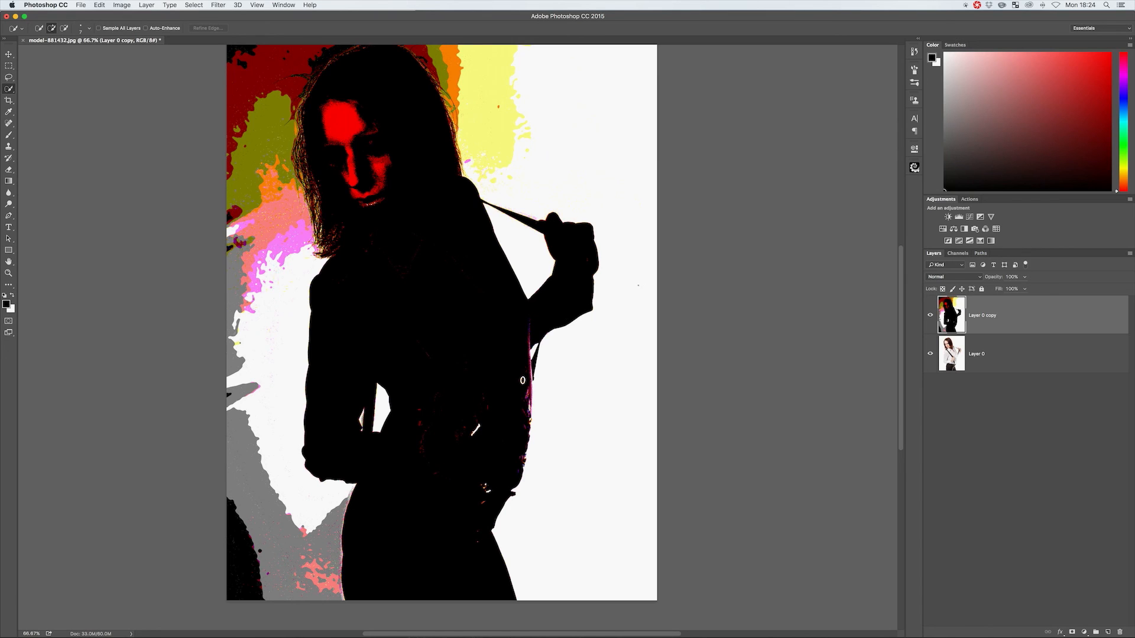
pyautogui.press('w')
pyautogui.moveTo(555, 176)
pyautogui.mouseDown()
pyautogui.moveTo(628, 193)
pyautogui.moveTo(639, 229)
pyautogui.moveTo(632, 315)
pyautogui.moveTo(595, 468)
pyautogui.mouseUp()
# - Refine the background selection around the shirt edge and the small gaps between strap, arm and body
pyautogui.press('z')
pyautogui.moveTo(536, 354); pyautogui.dragTo(581, 352)
pyautogui.keyDown('alt'); pyautogui.click(526, 347); pyautogui.keyUp('alt')
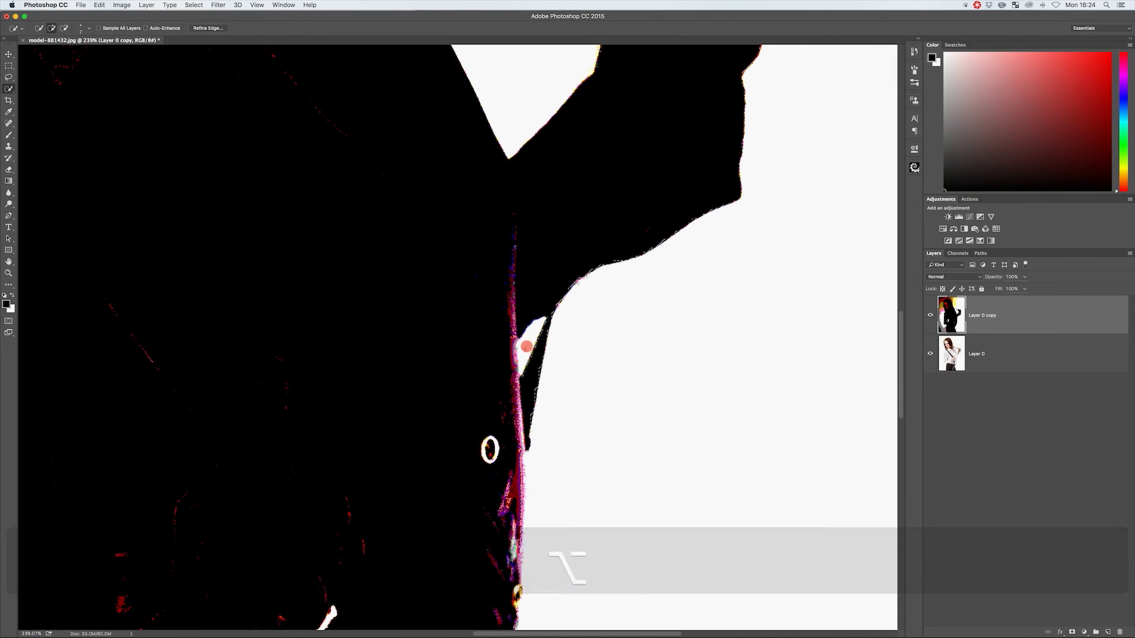
pyautogui.press('space')
pyautogui.moveTo(556, 337); pyautogui.dragTo(584, 589)
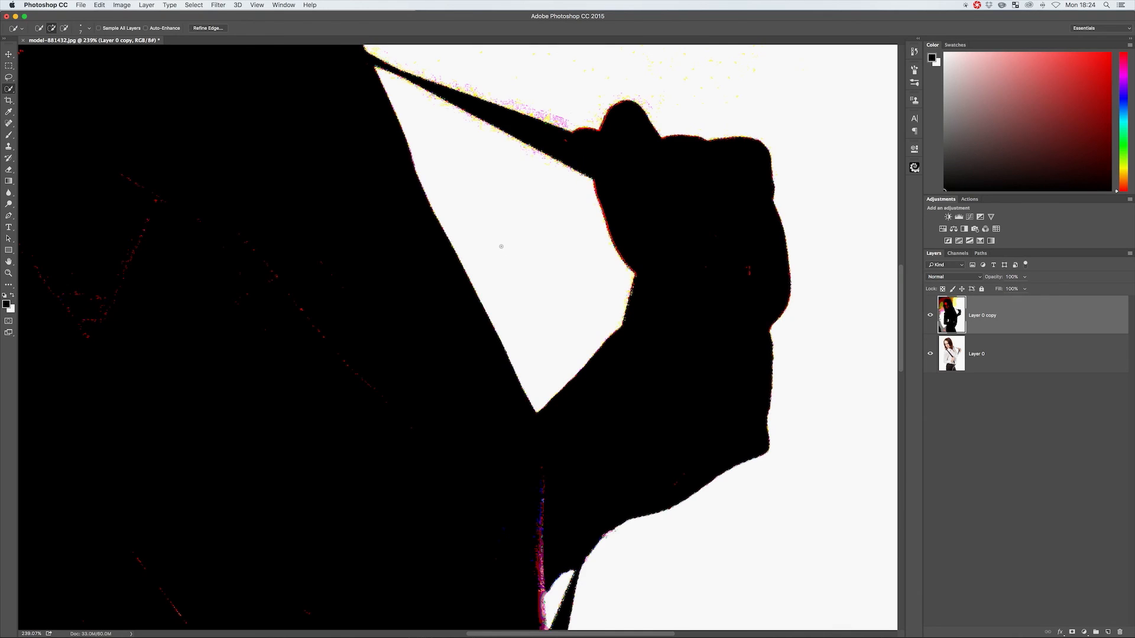
pyautogui.press('z')
pyautogui.moveTo(560, 218); pyautogui.dragTo(507, 230)
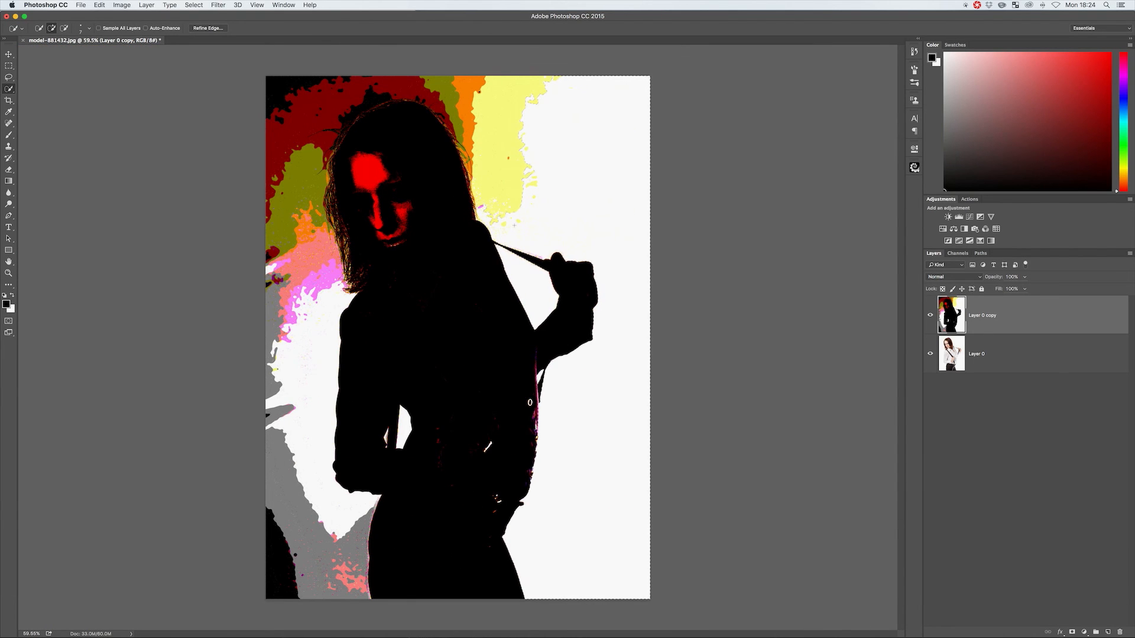
# - Delete the darkened Layer 0 copy, keeping the selection active
pyautogui.rightClick(991, 322)
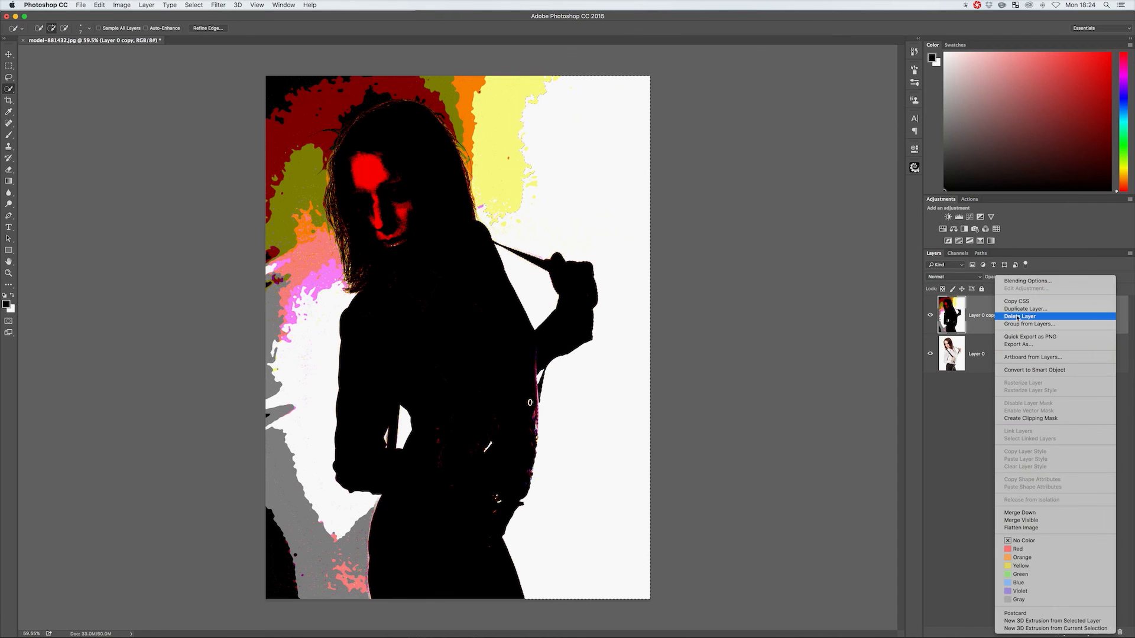
pyautogui.click(1017, 317)
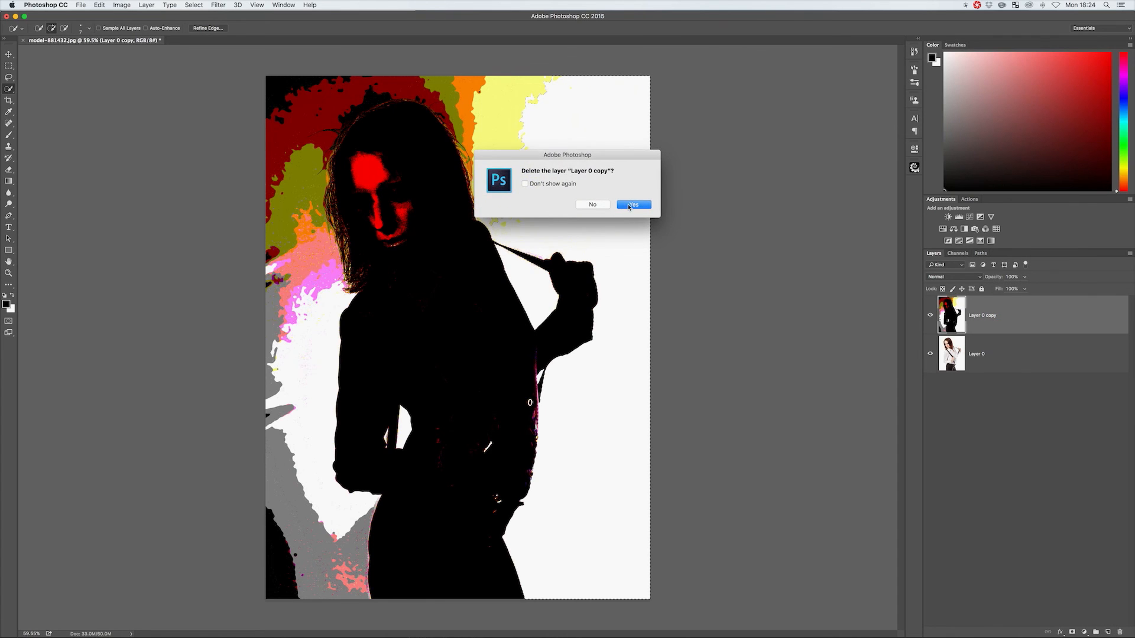
pyautogui.click(630, 207)
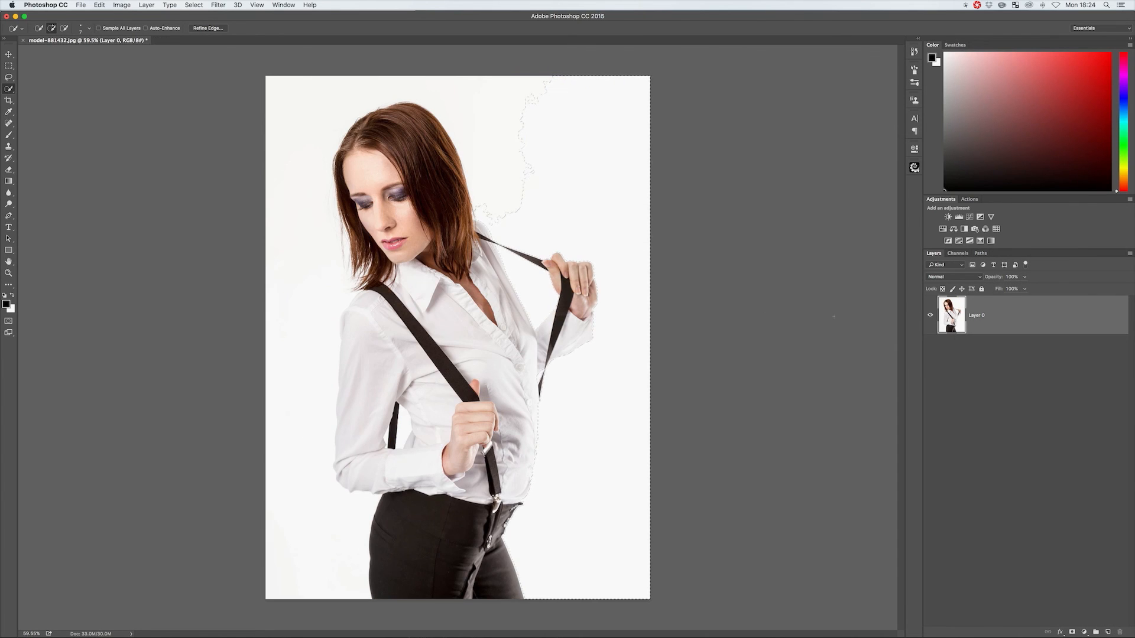
# - Add a layer mask to Layer 0 from the selection and invert it to hide the selected background
pyautogui.click(1072, 633)
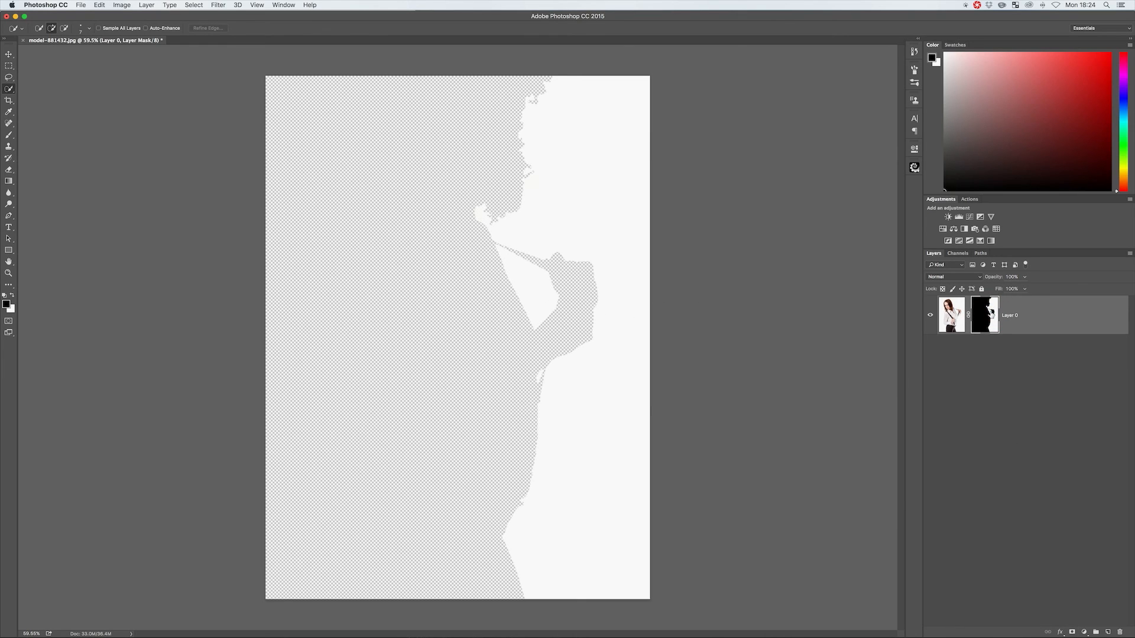
pyautogui.press('super')
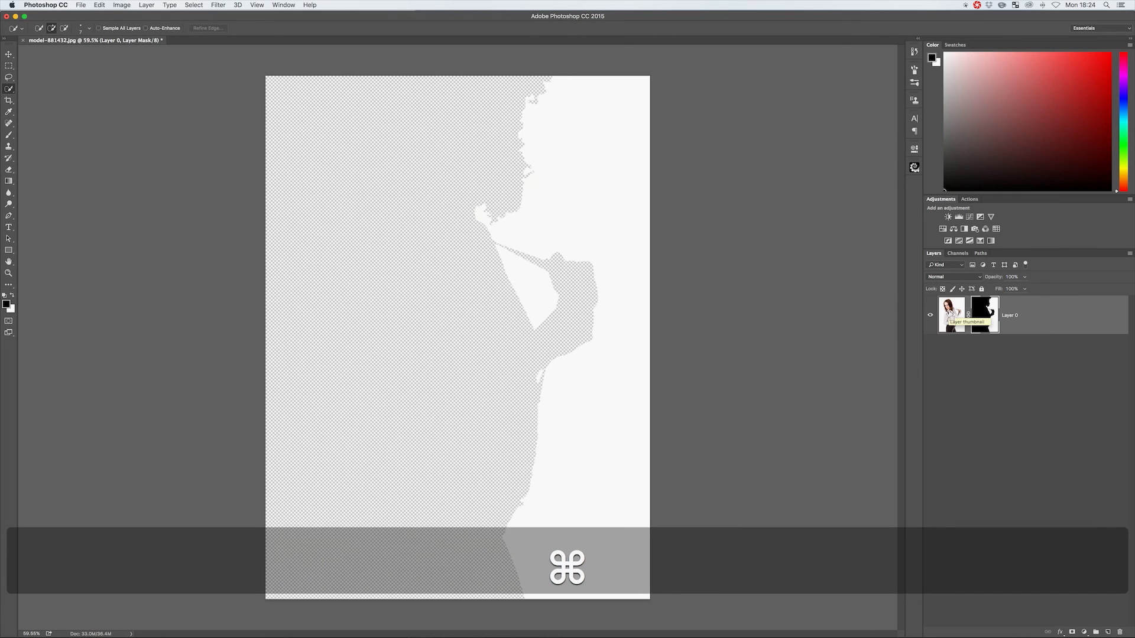
pyautogui.press('super+i')
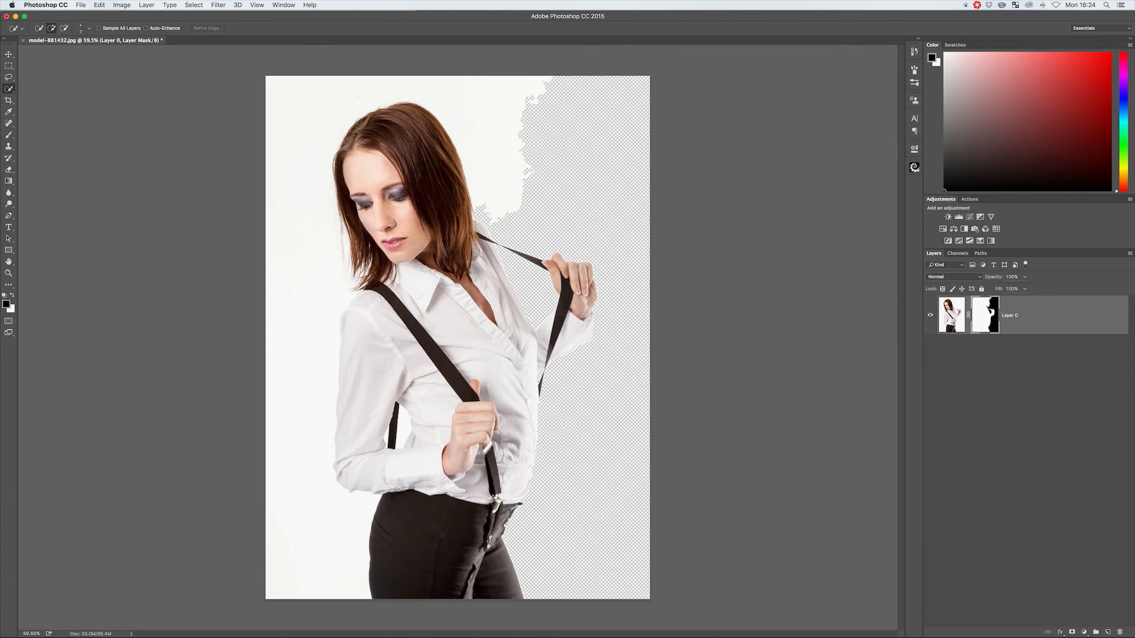
# - Duplicate masked Layer 0 and darken the copy with Levels, using a shadow input of about 215 and midtones of 0.72
pyautogui.click(959, 313)
pyautogui.press('super+j')
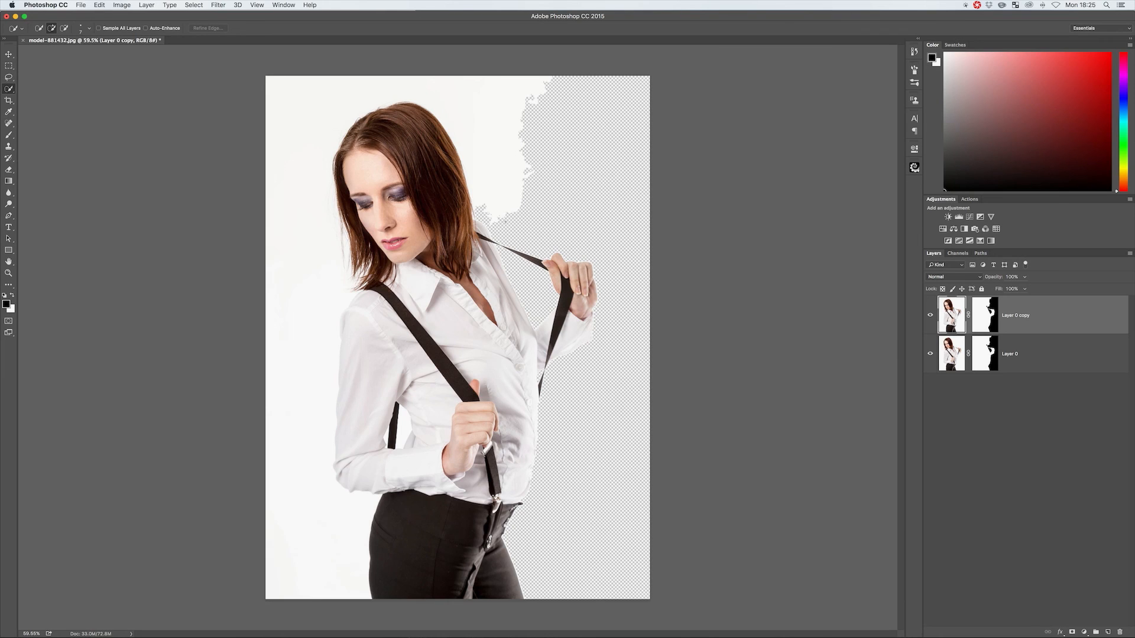
pyautogui.press('super')
pyautogui.press('super+l')
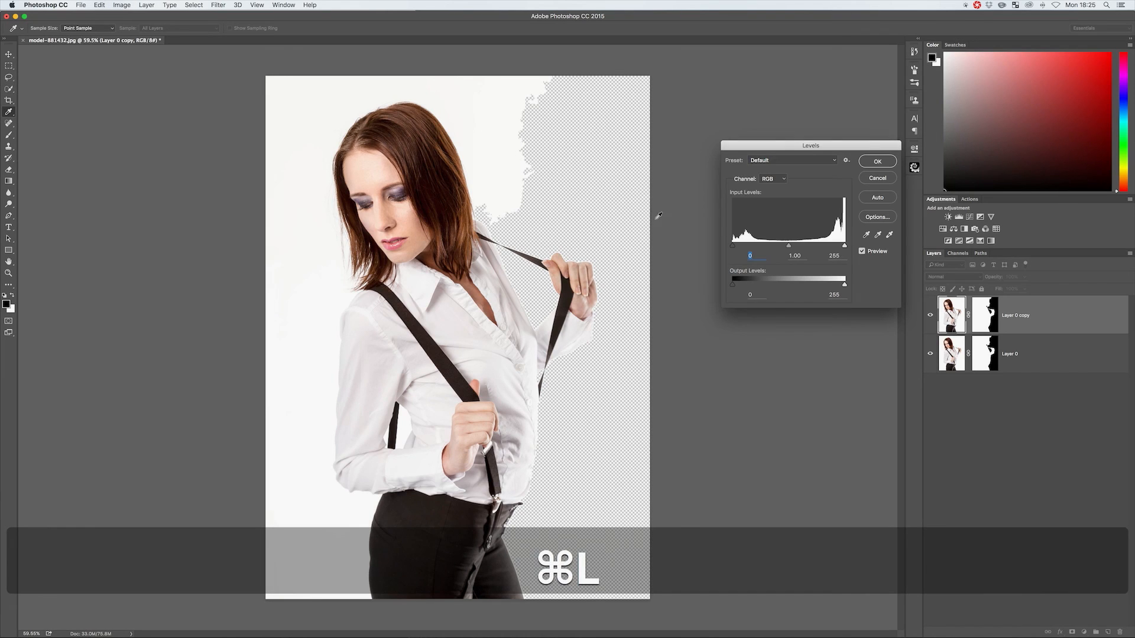
pyautogui.moveTo(793, 248); pyautogui.dragTo(827, 247)
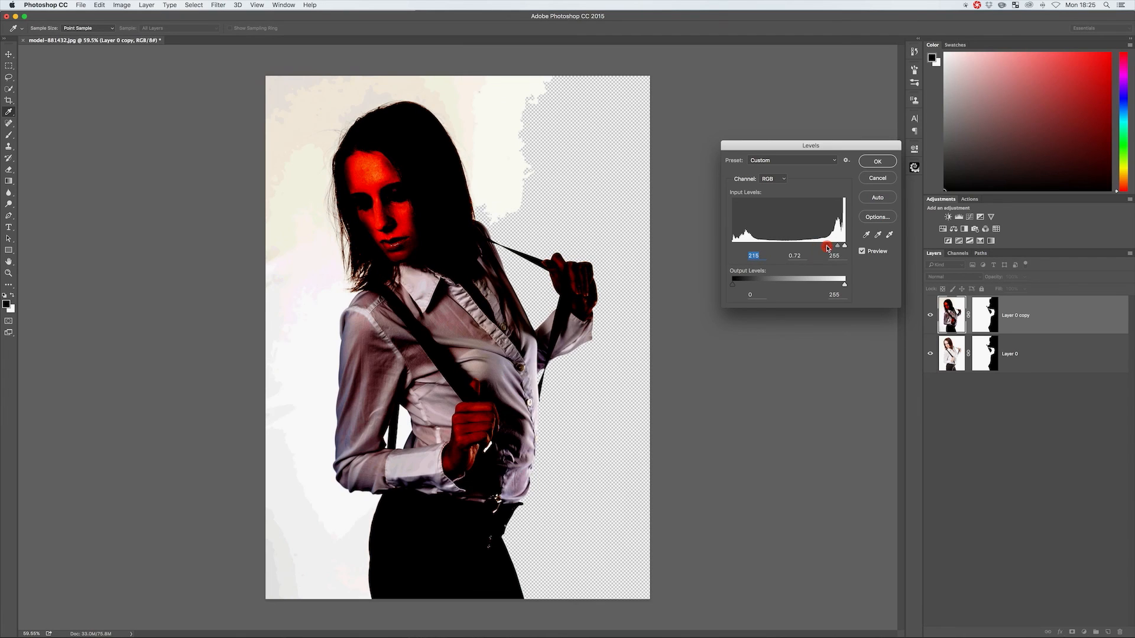
pyautogui.click(878, 161)
# - Quick-select the background behind the model's back and lower body, subtracting the area around the hair tips
pyautogui.press('w')
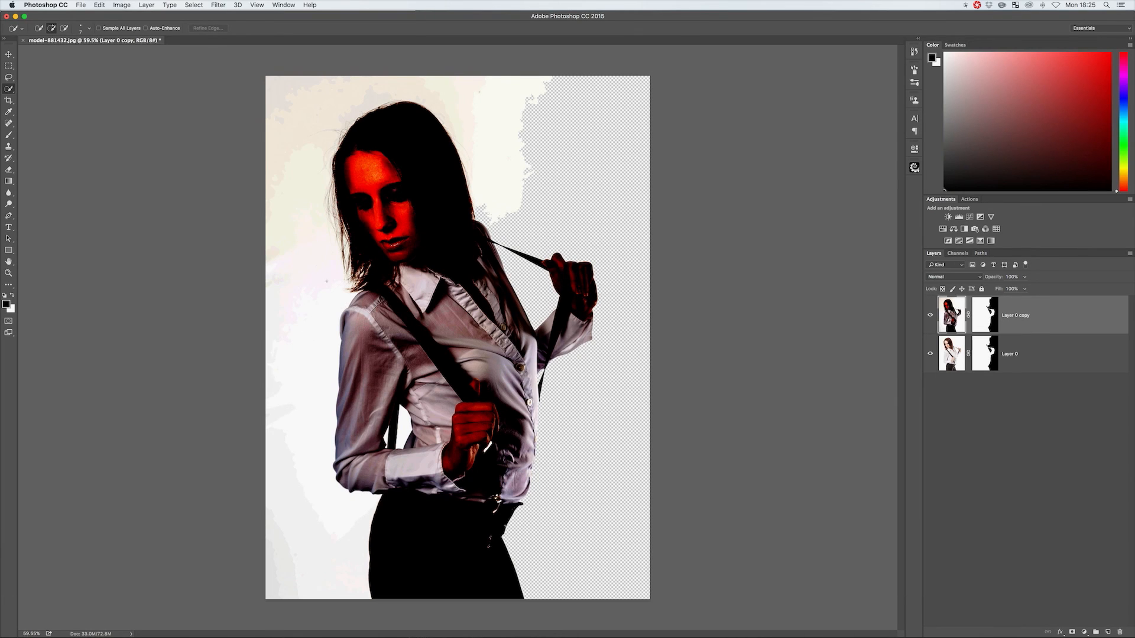
pyautogui.moveTo(316, 255)
pyautogui.mouseDown()
pyautogui.moveTo(325, 304)
pyautogui.moveTo(304, 521)
pyautogui.mouseUp()
pyautogui.press('alt')
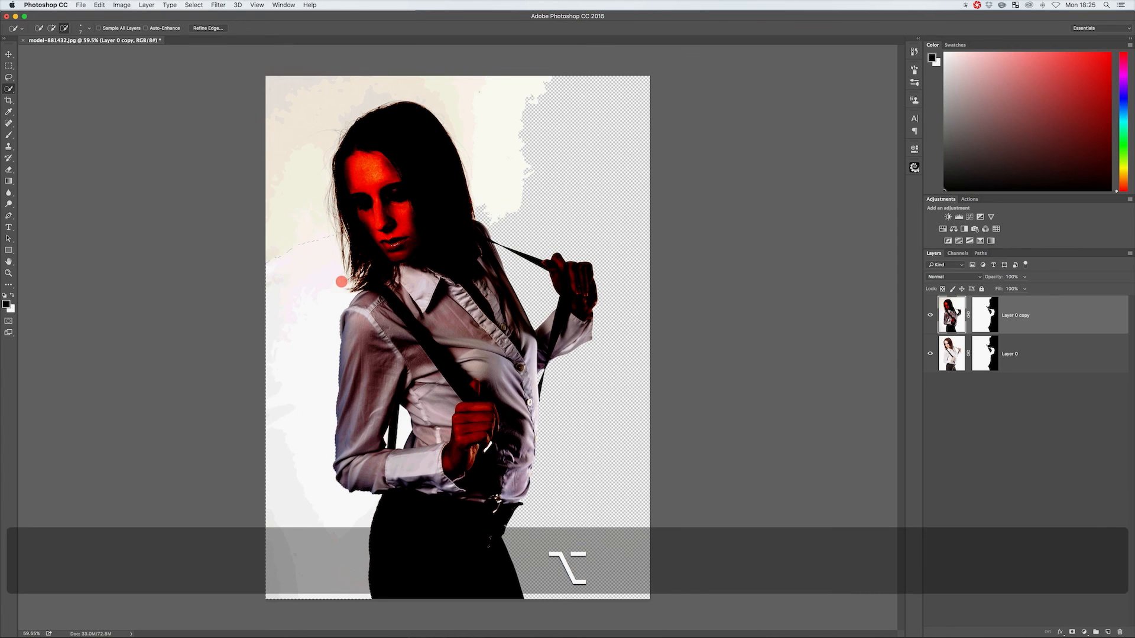
pyautogui.moveTo(341, 281)
pyautogui.mouseDown()
pyautogui.moveTo(357, 275)
pyautogui.moveTo(319, 266)
pyautogui.moveTo(328, 243)
pyautogui.mouseUp()
pyautogui.moveTo(351, 286); pyautogui.dragTo(350, 290)
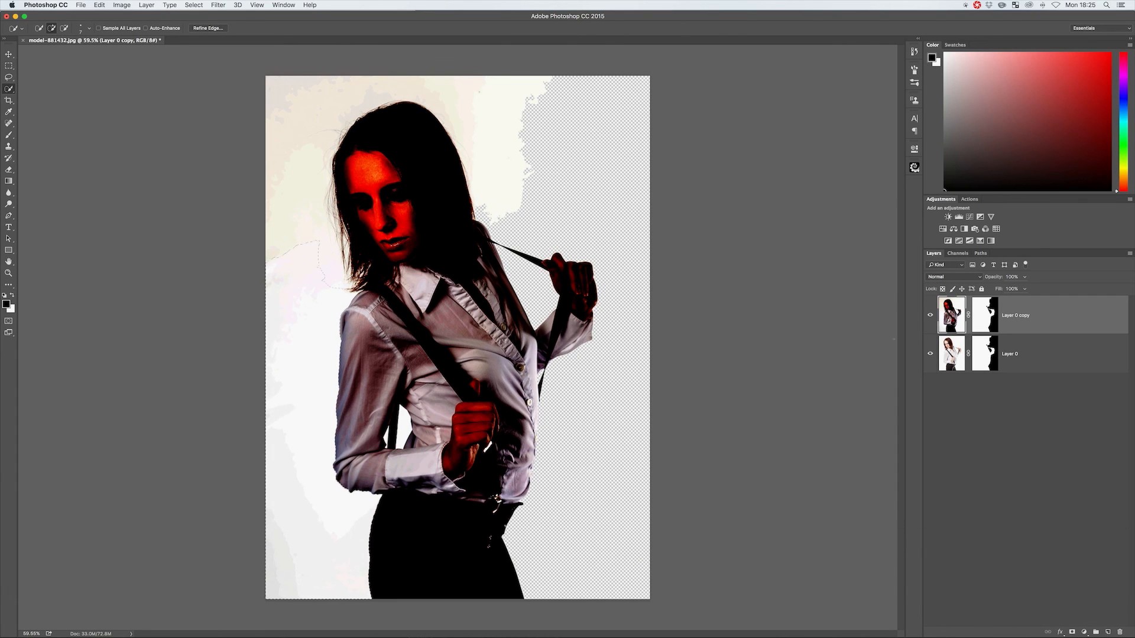
# - Delete the darkened masked copy, leaving the back-side background selection on Layer 0
pyautogui.rightClick(957, 328)
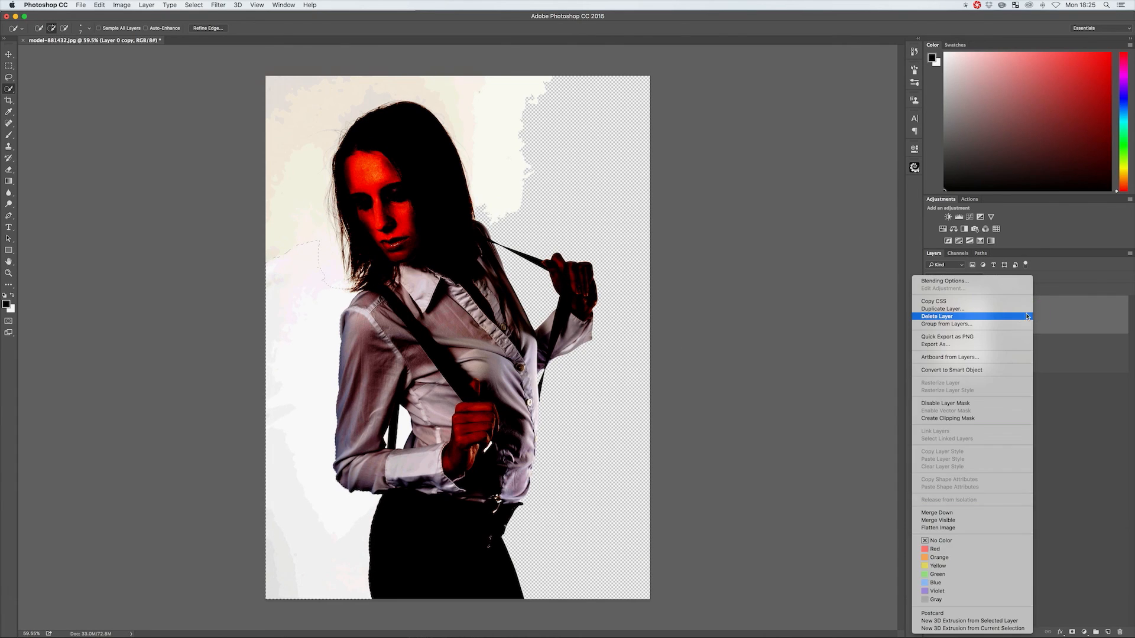
pyautogui.click(1009, 319)
pyautogui.click(631, 204)
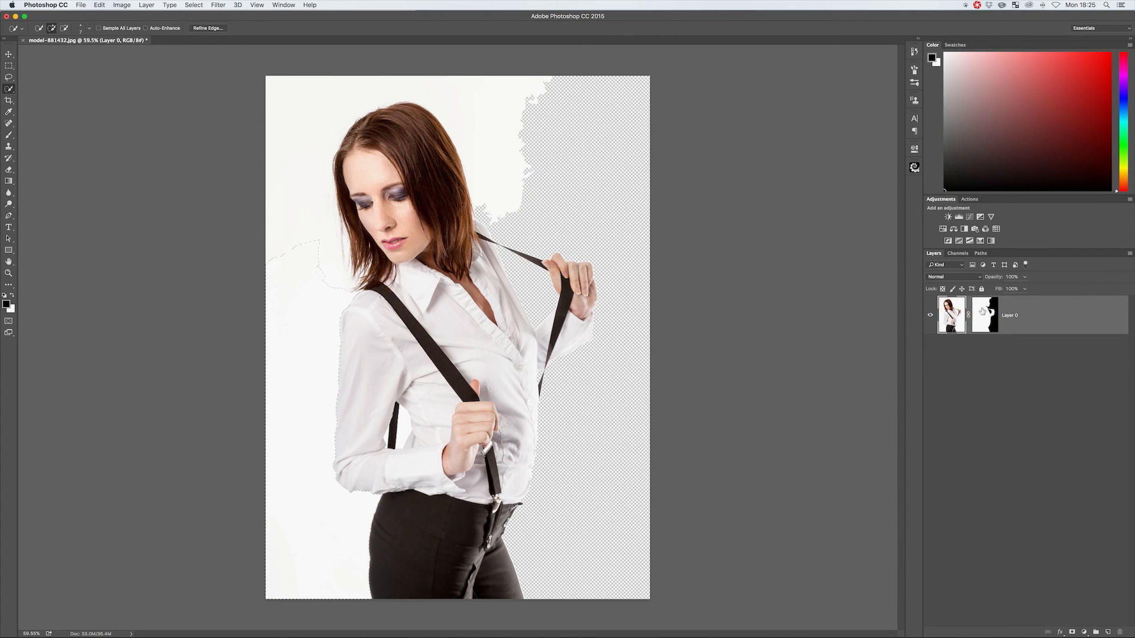
# - Fill the selected area of Layer 0's mask with black at 100% opacity in Normal mode and deselect
pyautogui.click(992, 322)
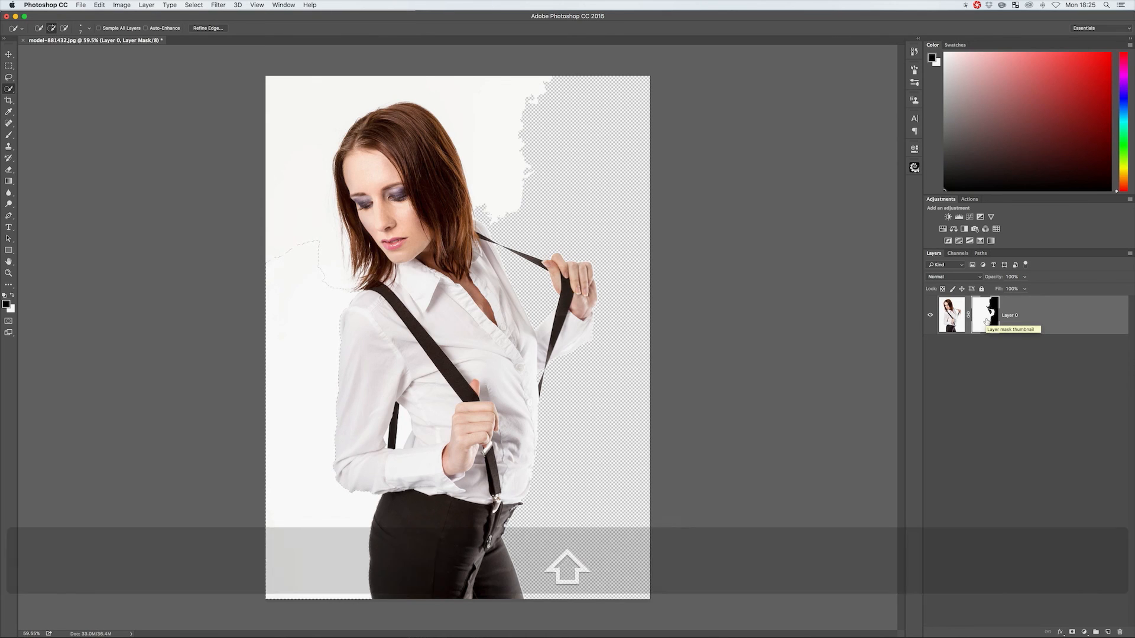
pyautogui.hotkey('shift', 'BackSpace')
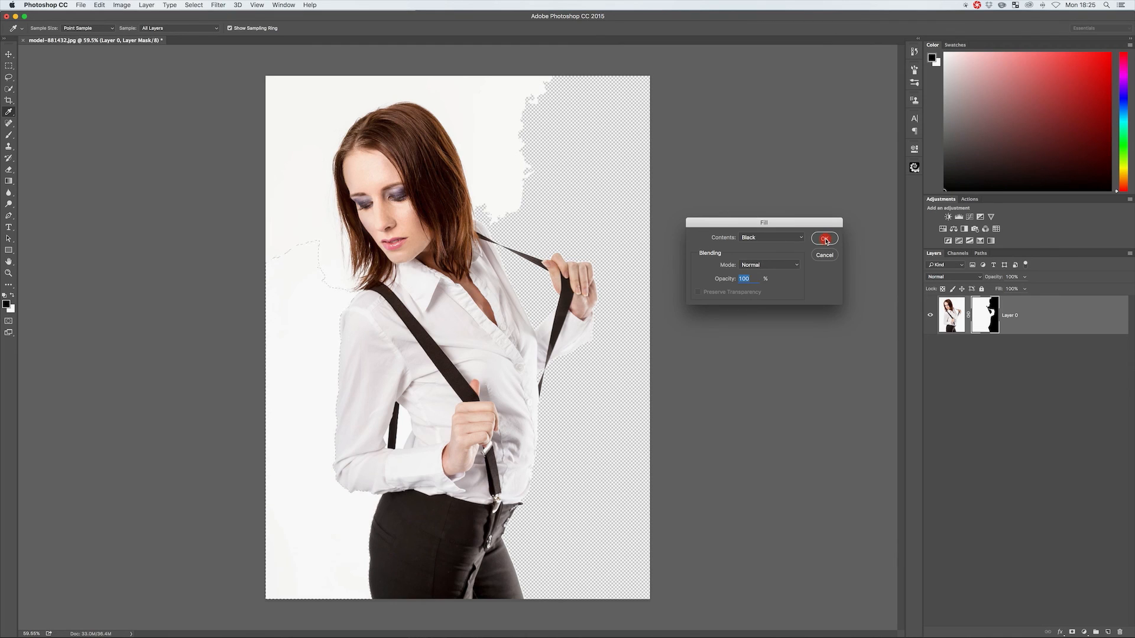
pyautogui.click(825, 239)
pyautogui.press('super+d')
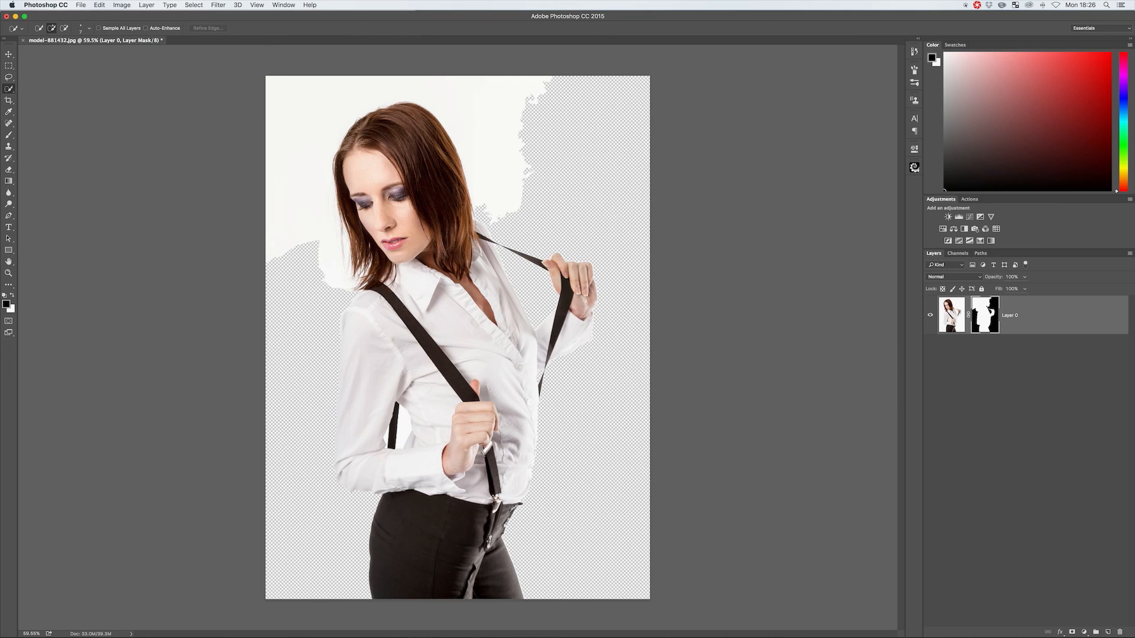
# - Target Layer 0's image instead of its mask and duplicate the layer for working on the hair area
pyautogui.moveTo(336, 277)
pyautogui.mouseDown()
pyautogui.moveTo(317, 170)
pyautogui.moveTo(324, 117)
pyautogui.mouseUp()
pyautogui.press('super+d')
pyautogui.click(957, 310)
pyautogui.press('super+j')
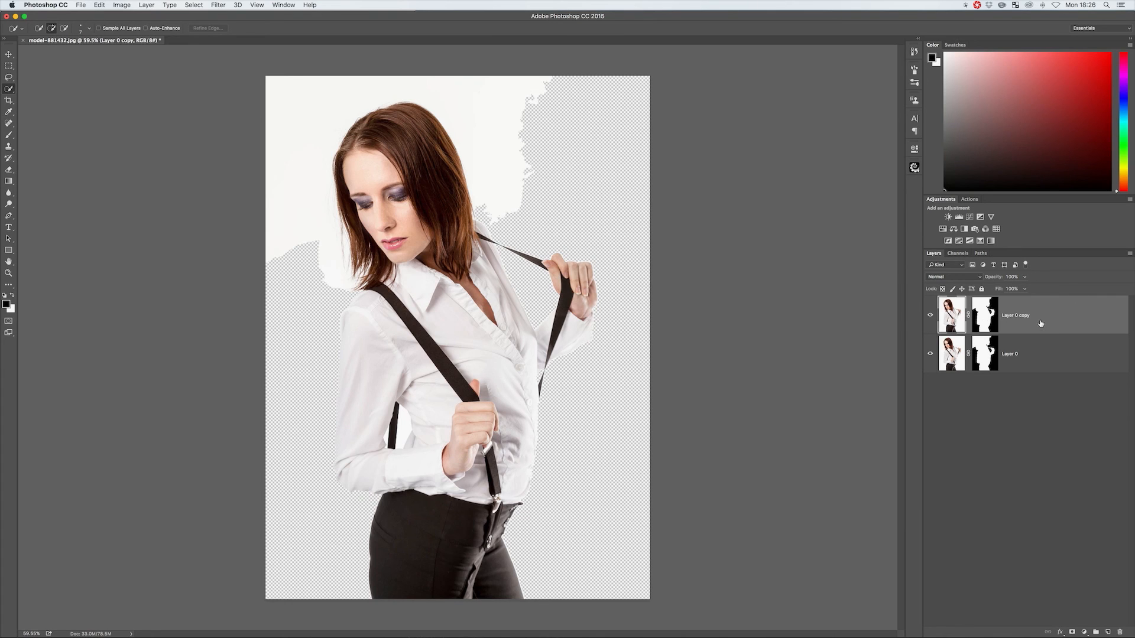
# - Darken Layer 0 copy with Levels (midtones 0.10, white input 252) and quick-select the remaining white background around the hair and inside the arm gap
pyautogui.press('super+l')
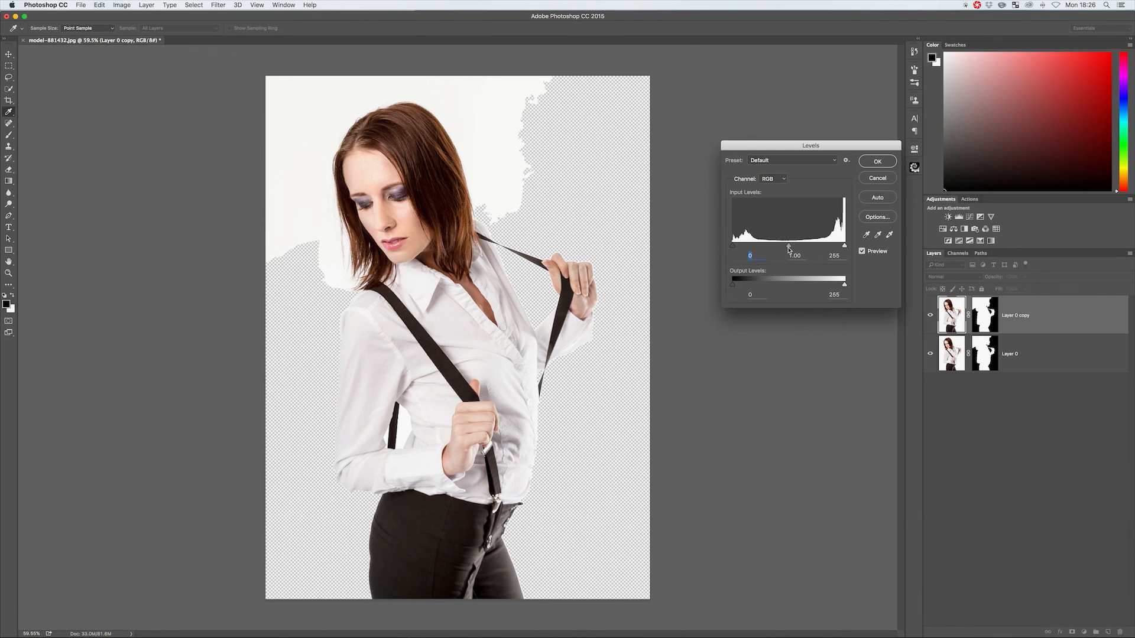
pyautogui.moveTo(790, 248)
pyautogui.mouseDown()
pyautogui.moveTo(765, 246)
pyautogui.moveTo(844, 247)
pyautogui.mouseUp()
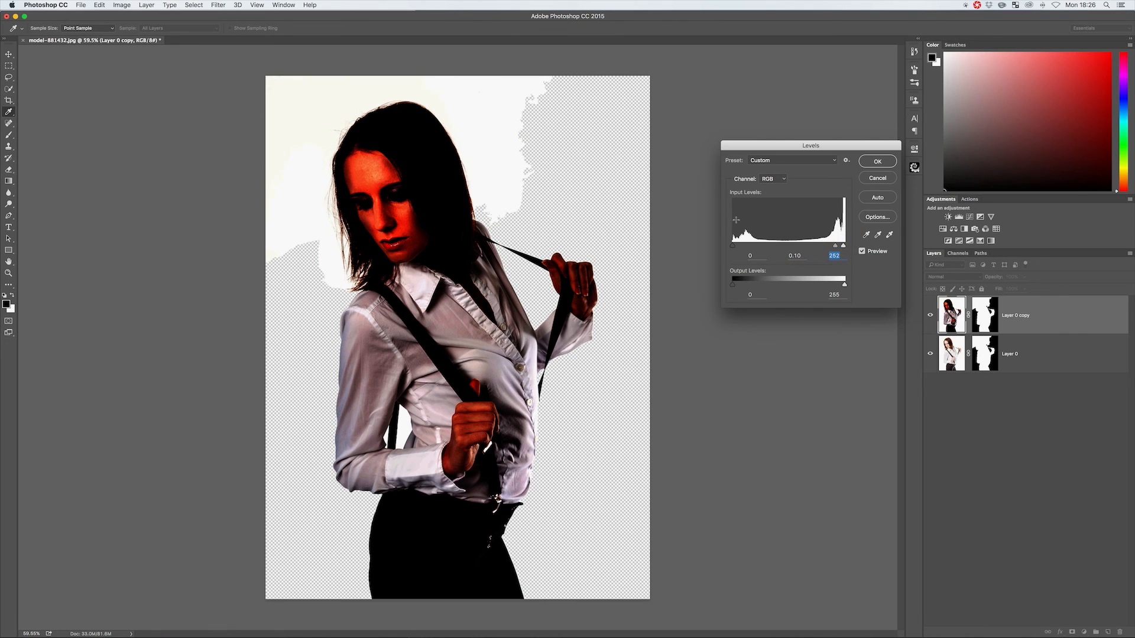
pyautogui.click(879, 161)
pyautogui.press('w')
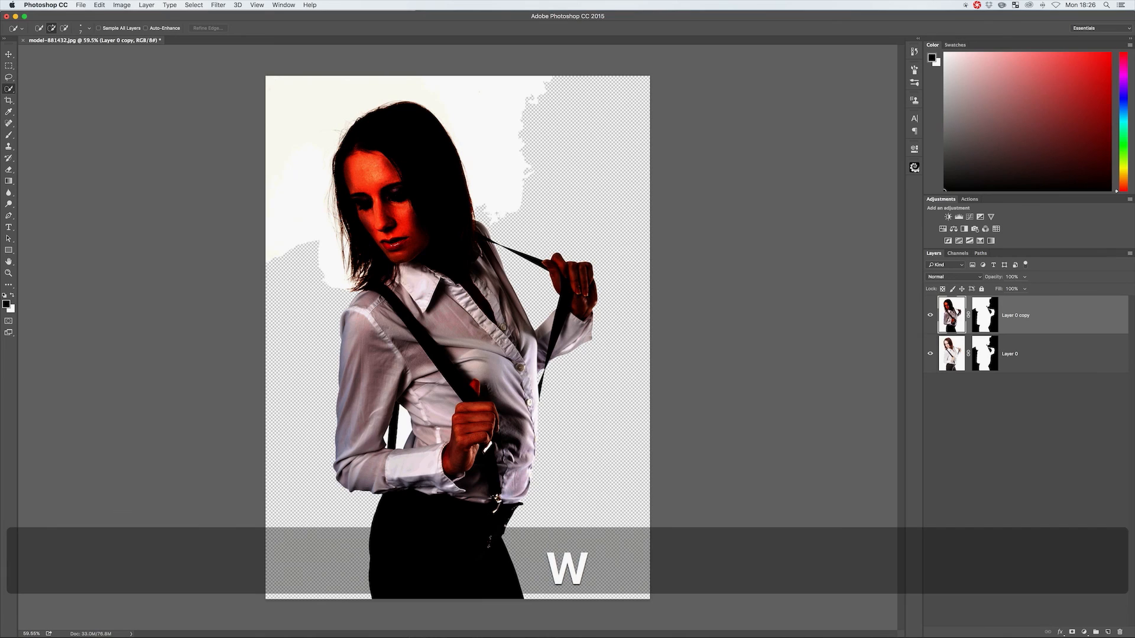
pyautogui.moveTo(496, 208)
pyautogui.mouseDown()
pyautogui.moveTo(449, 105)
pyautogui.moveTo(388, 93)
pyautogui.moveTo(317, 104)
pyautogui.moveTo(293, 126)
pyautogui.moveTo(287, 202)
pyautogui.moveTo(301, 270)
pyautogui.moveTo(329, 294)
pyautogui.mouseUp()
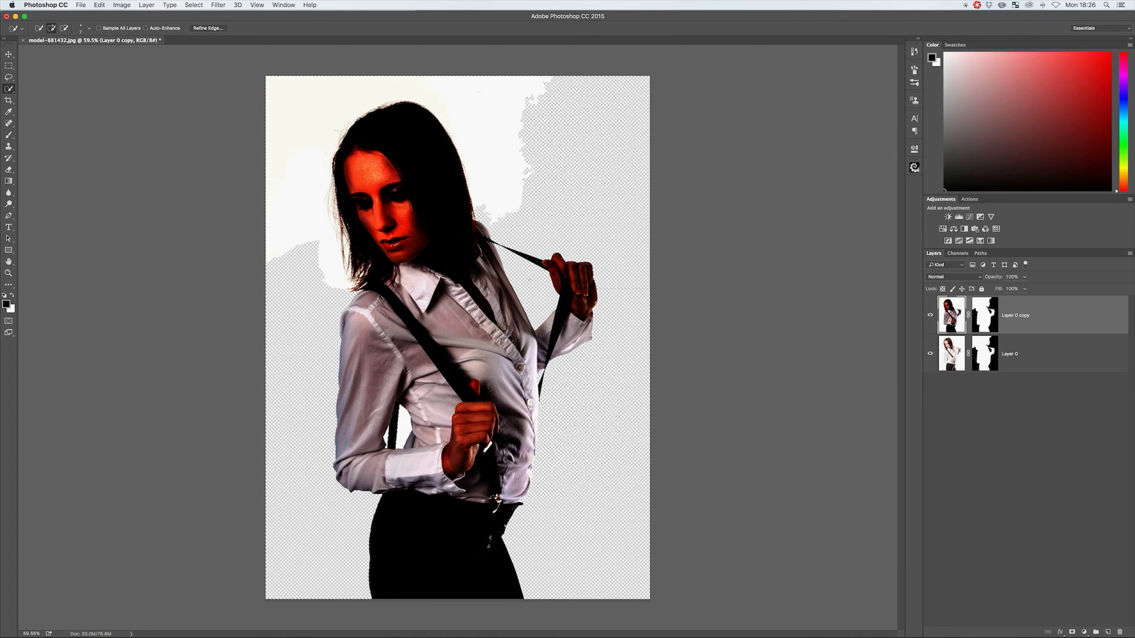
# - Delete the darkened Layer 0 copy while keeping the hair-side background selection active
pyautogui.click(986, 309)
pyautogui.rightClick(1046, 304)
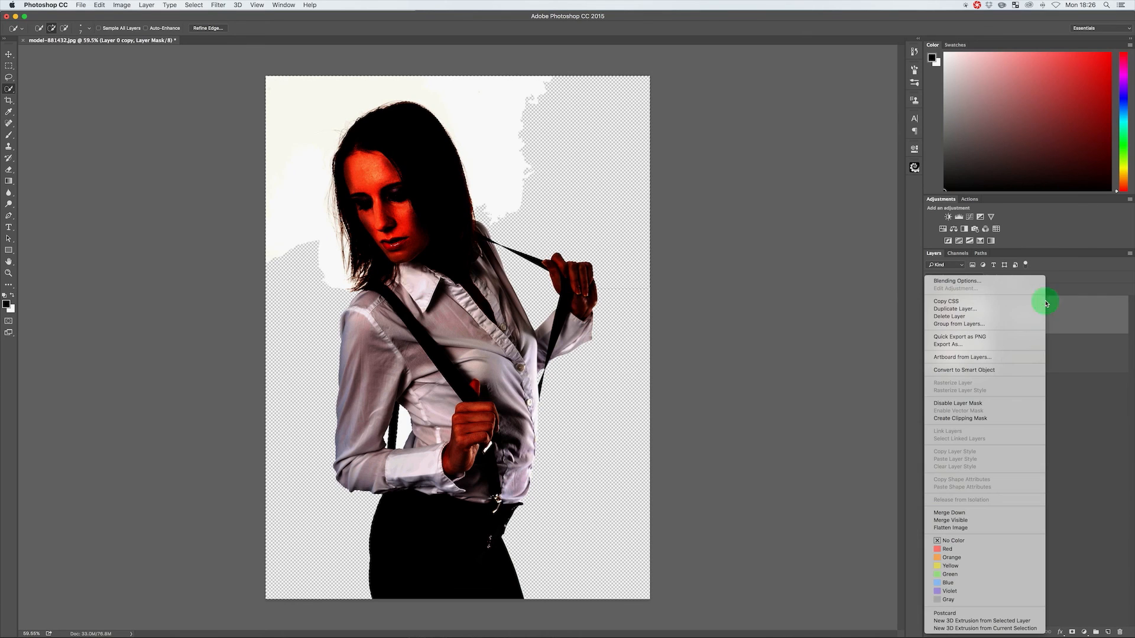
pyautogui.click(1000, 317)
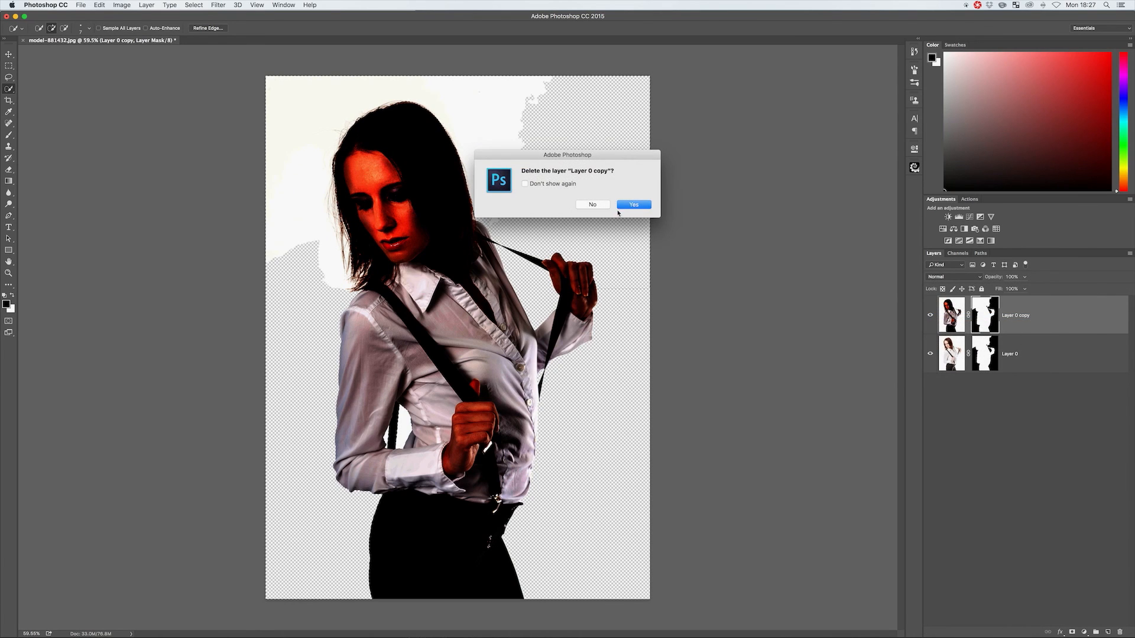
pyautogui.click(628, 206)
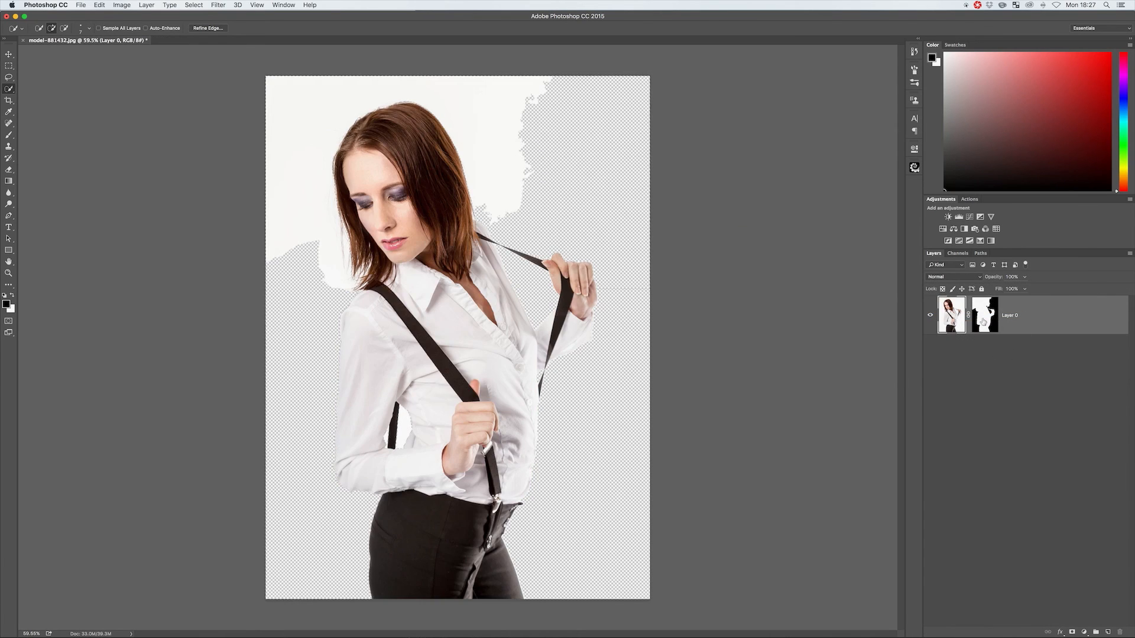
# - Fill the selected hair-side background on Layer 0's mask with black, deselect, and switch to the Move tool
pyautogui.click(983, 322)
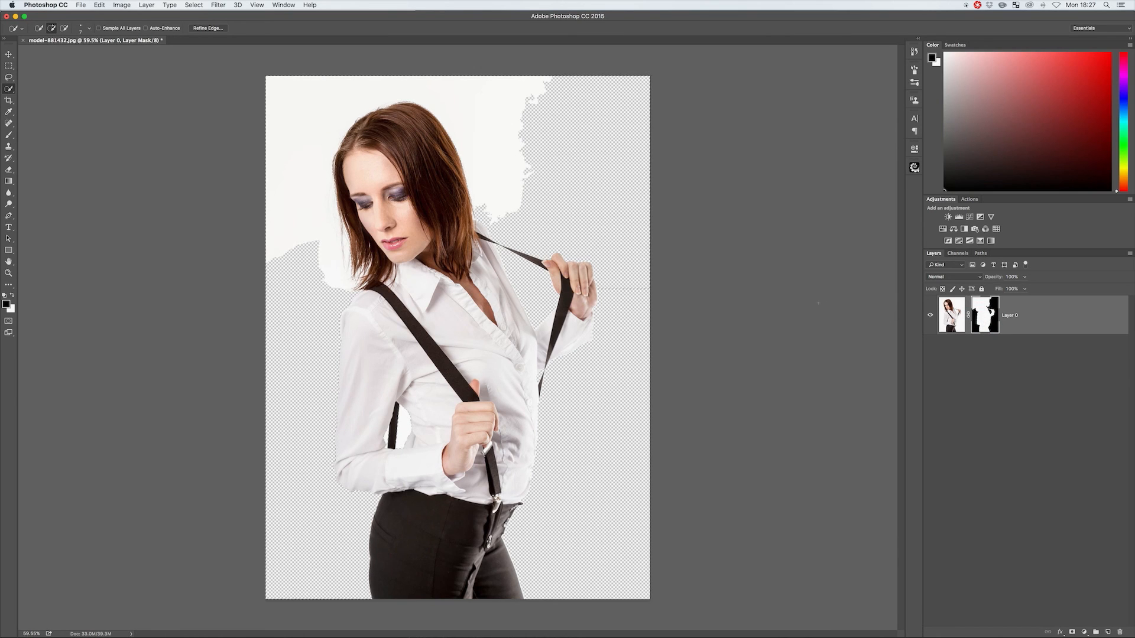
pyautogui.hotkey('shift', 'BackSpace')
pyautogui.click(818, 236)
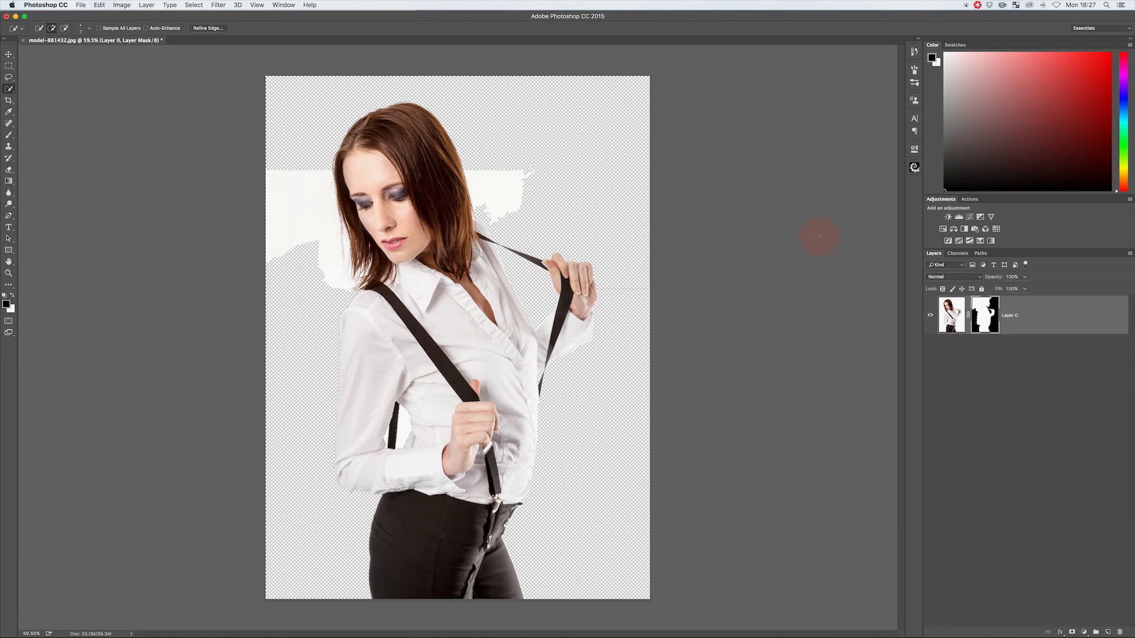
pyautogui.press('super+d')
pyautogui.press('v')
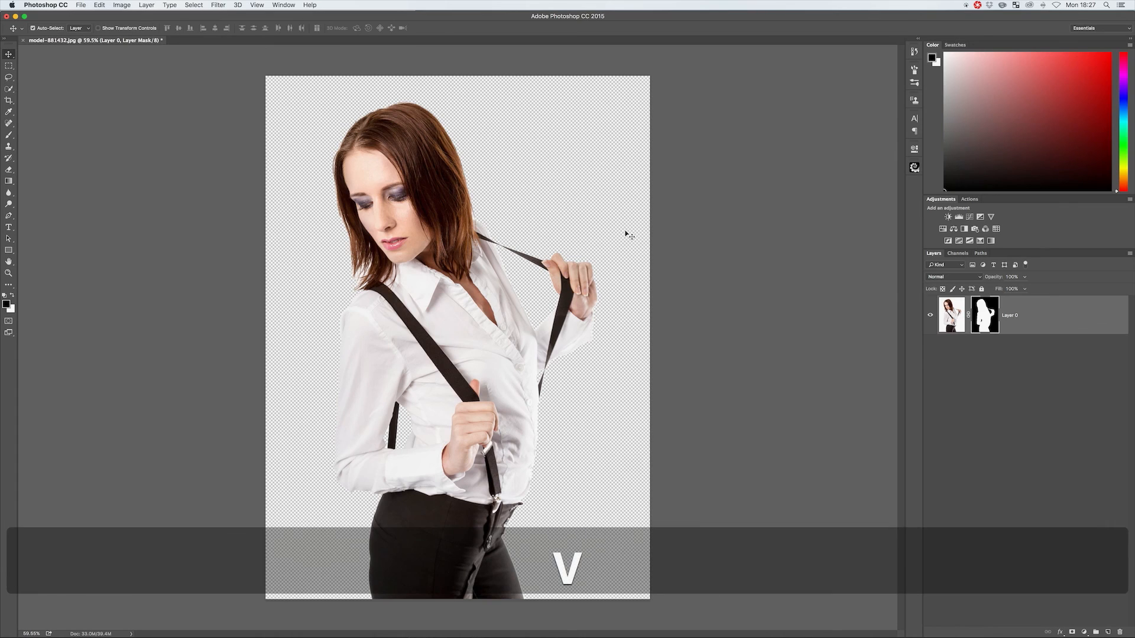